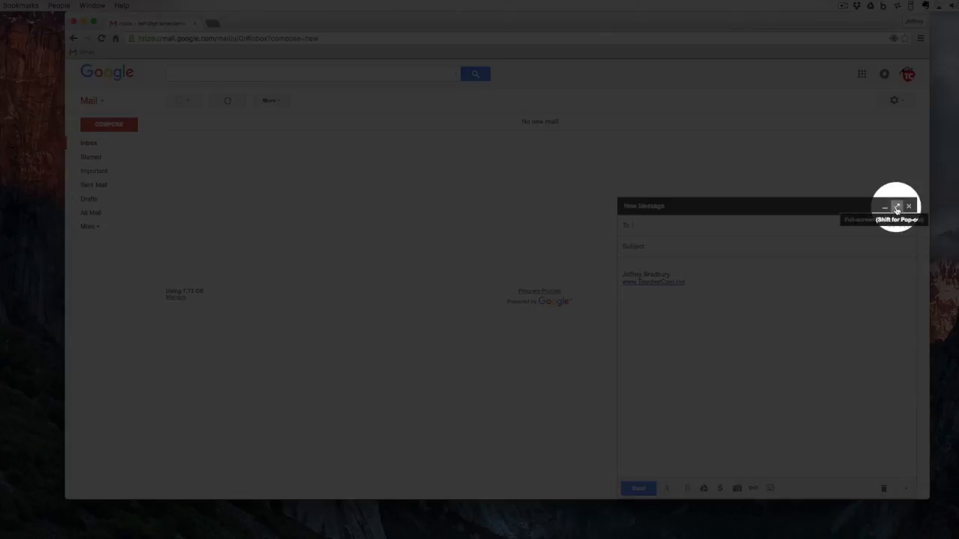
Expand the new message to full screen and enter the recipient in the To field
{"action": "left_click", "coordinate": [897, 207]}
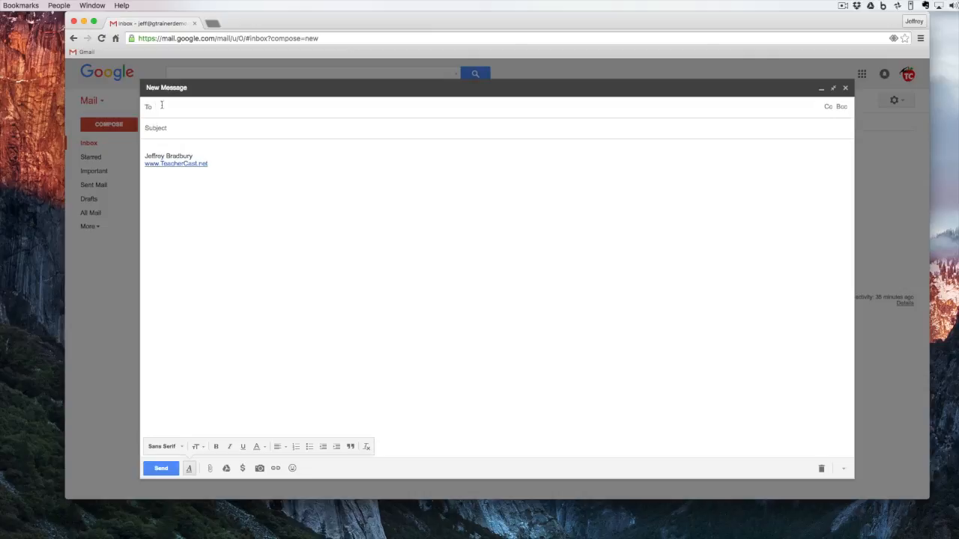
{"action": "type", "text": "te"}
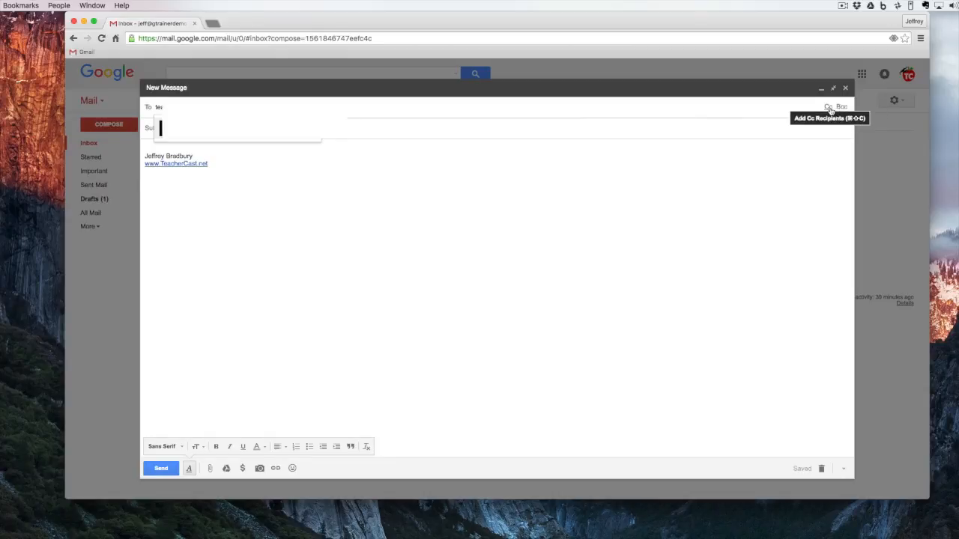
Add the Cc and Bcc recipient fields to the message
{"action": "left_click", "coordinate": [828, 107]}
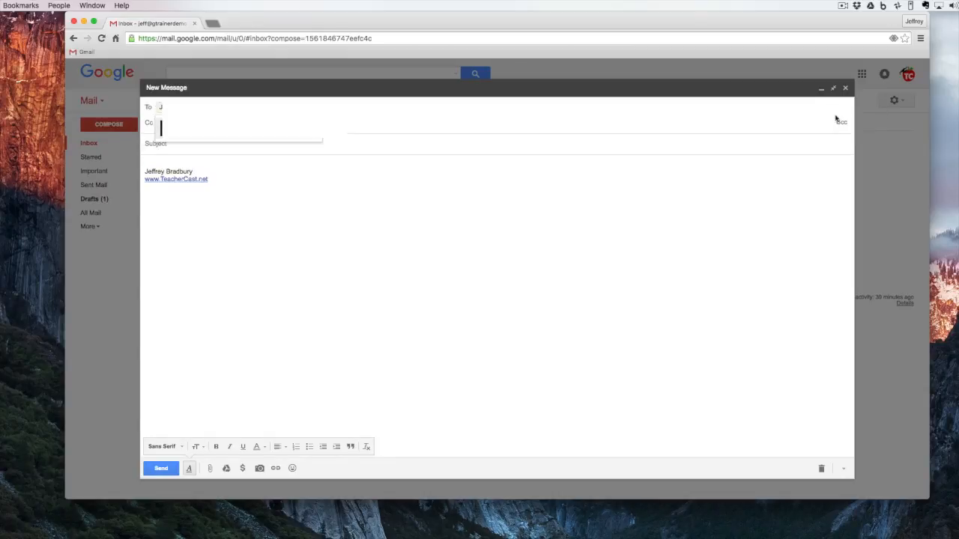
{"action": "left_click", "coordinate": [840, 122]}
{"action": "left_click", "coordinate": [429, 186]}
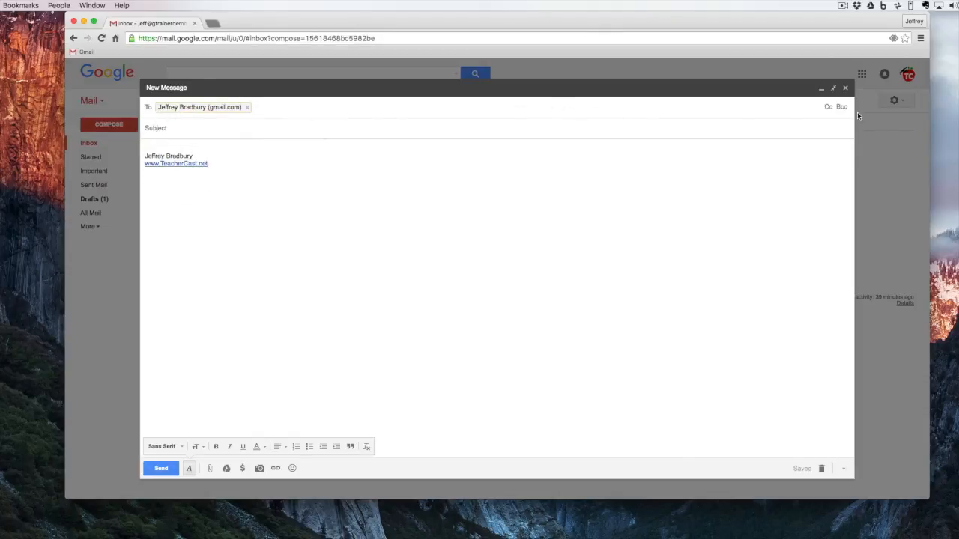
{"action": "left_click", "coordinate": [826, 108]}
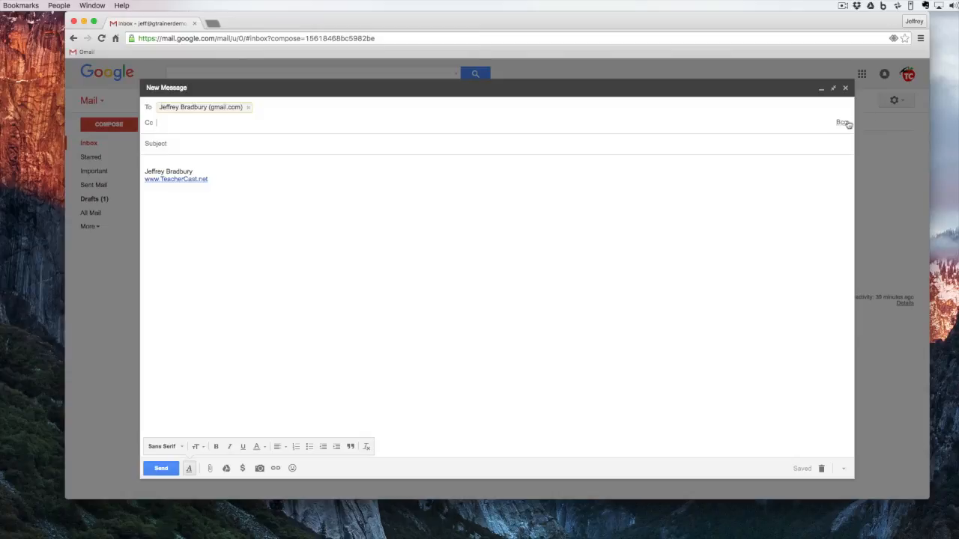
{"action": "left_click", "coordinate": [845, 122]}
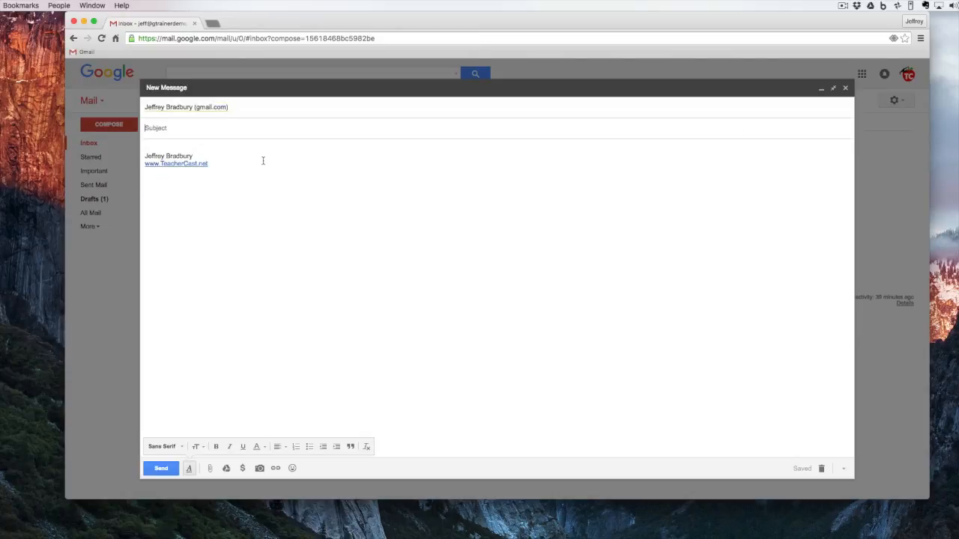
Set the subject to "Hello ... Testing!" and write "Hello, how are you?" and "Isn't the weather amazing today!" as separate paragraphs above the signature
{"action": "type", "text": "Hello ... Testing!"}
{"action": "left_click", "coordinate": [158, 145]}
{"action": "type", "text": "Hello, how are you?"}
{"action": "key", "text": "Return"}
{"action": "key", "text": "Return"}
{"action": "type", "text": "Isn't the weather am"}
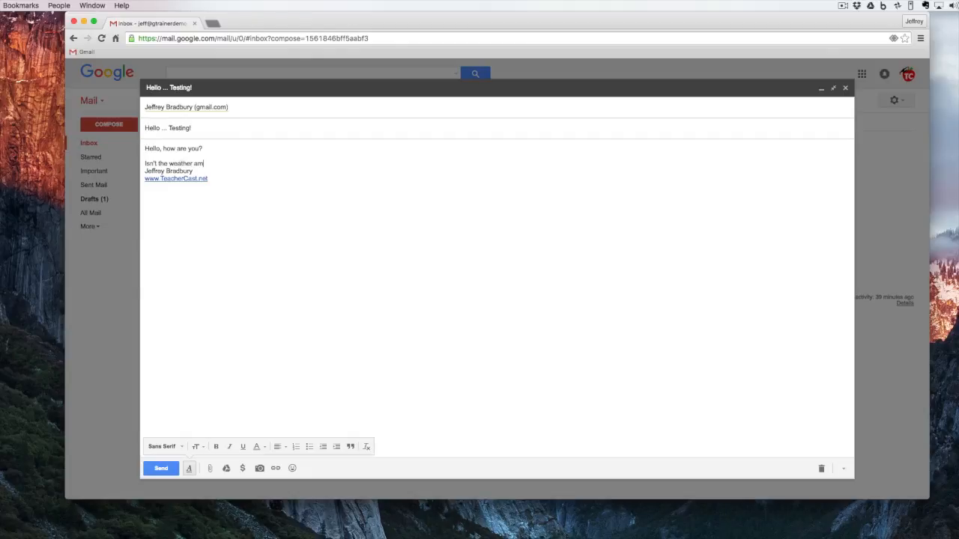
{"action": "type", "text": "azing today!"}
{"action": "key", "text": "Return"}
{"action": "key", "text": "Return"}
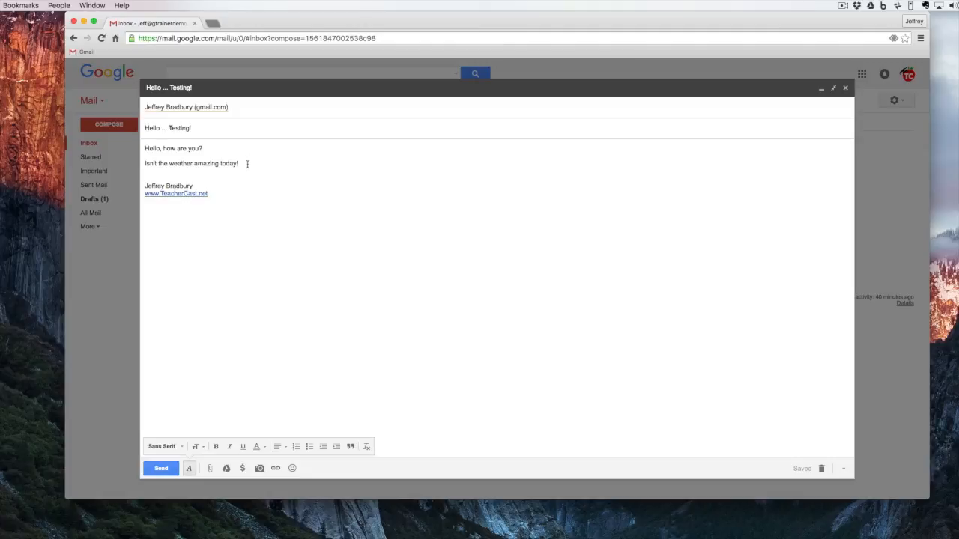
Set the two body paragraphs above the signature to Comic Sans MS in a larger text size
{"action": "left_click_drag", "start_coordinate": [248, 164], "coordinate": [125, 143]}
{"action": "left_click", "coordinate": [163, 446]}
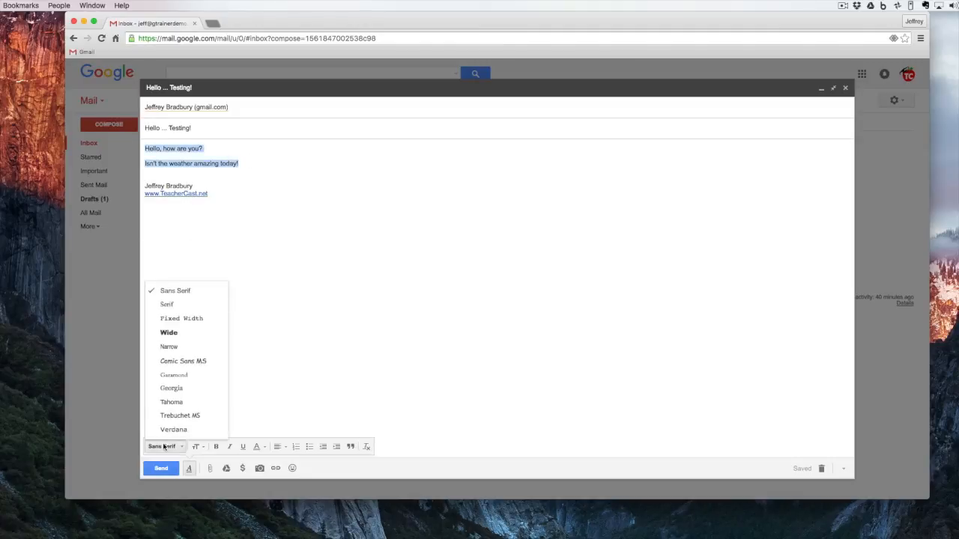
{"action": "left_click", "coordinate": [169, 361]}
{"action": "left_click", "coordinate": [195, 447]}
{"action": "left_click", "coordinate": [213, 423]}
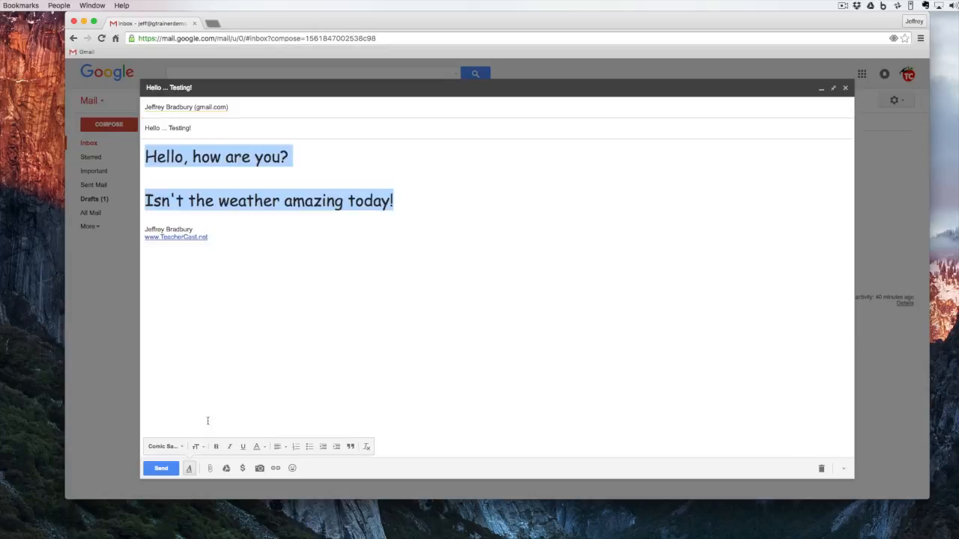
Make the two selected paragraphs bold, italic and underlined
{"action": "left_click", "coordinate": [215, 447]}
{"action": "left_click", "coordinate": [229, 446]}
{"action": "left_click", "coordinate": [243, 447]}
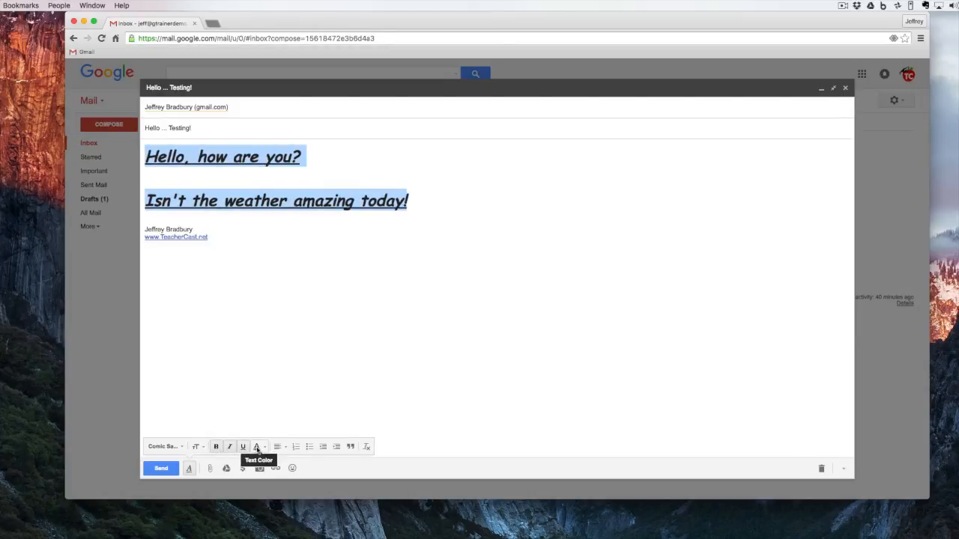
Give the selected paragraphs an orange background colour and red text
{"action": "left_click", "coordinate": [257, 448]}
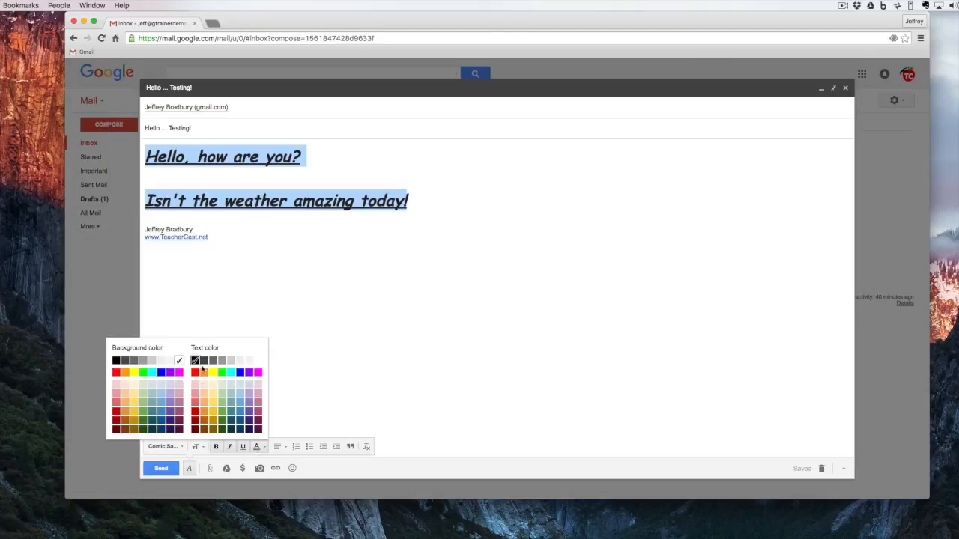
{"action": "left_click", "coordinate": [123, 373]}
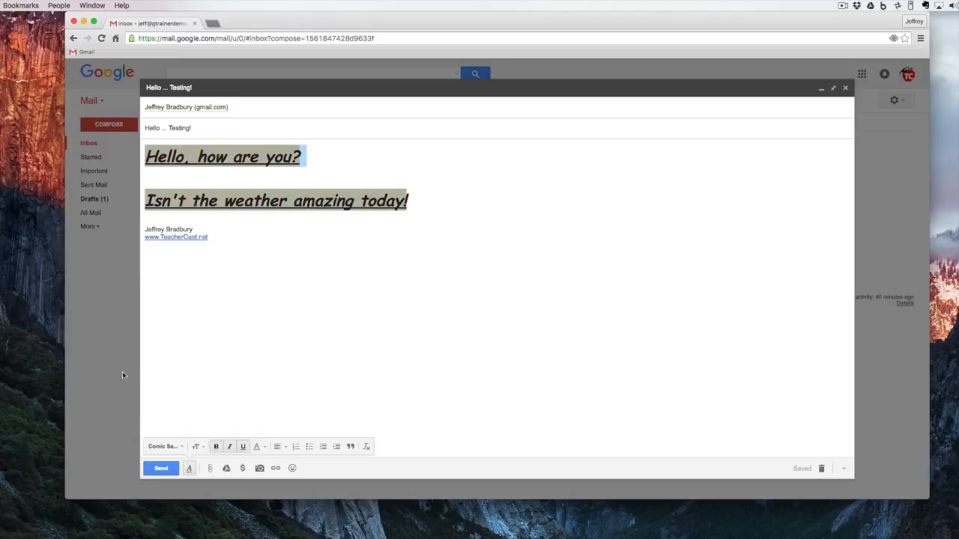
{"action": "left_click", "coordinate": [260, 447]}
{"action": "left_click", "coordinate": [195, 372]}
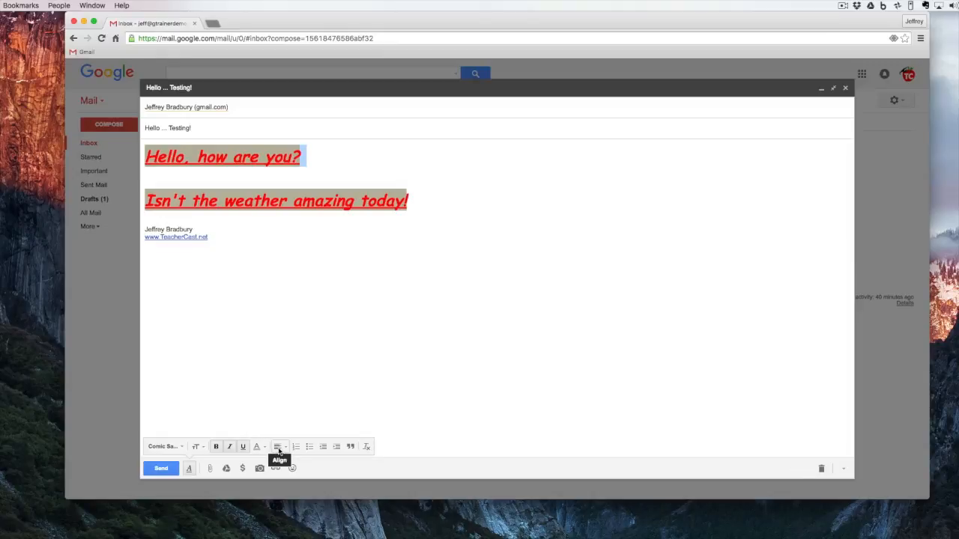
Centre the selected paragraphs and turn them into a list, first numbered and finally bulleted
{"action": "left_click", "coordinate": [280, 447]}
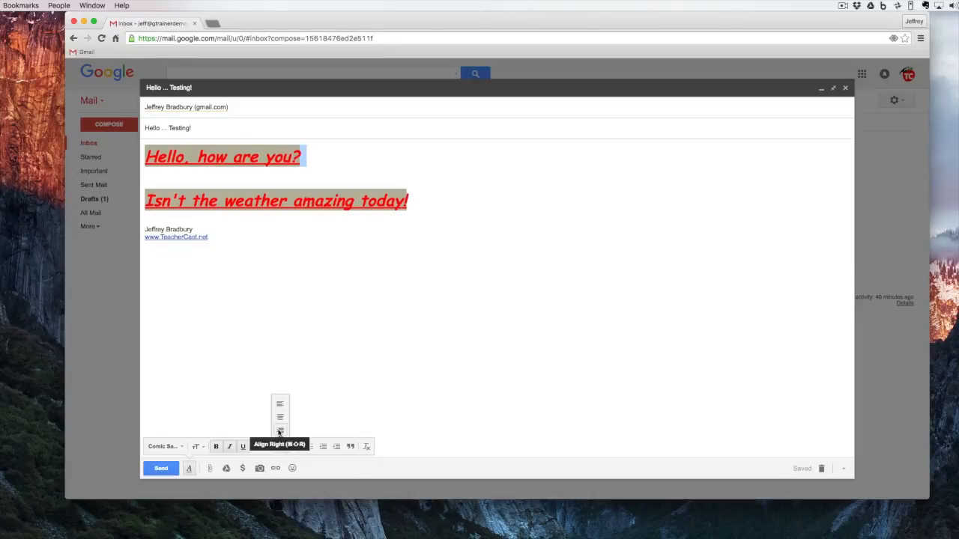
{"action": "left_click", "coordinate": [278, 417]}
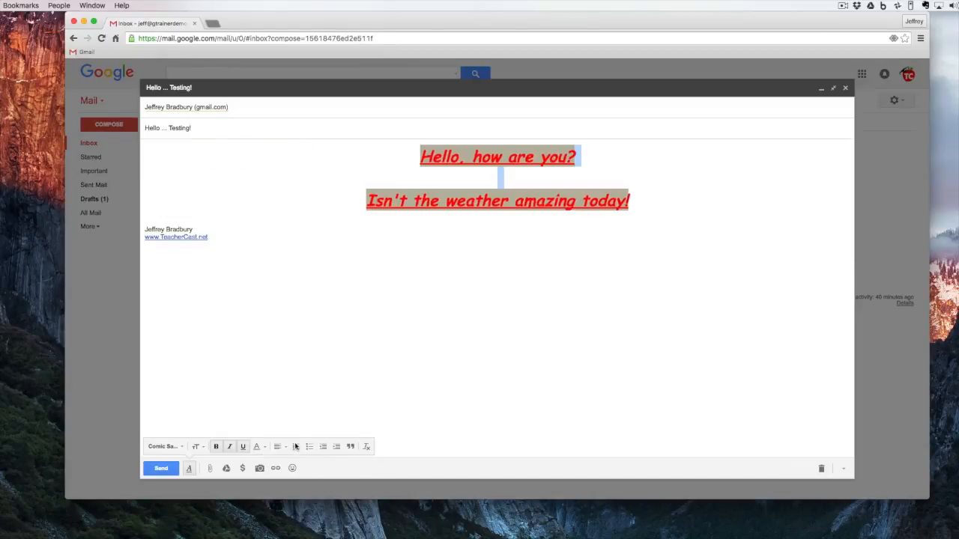
{"action": "left_click", "coordinate": [296, 447]}
{"action": "left_click", "coordinate": [308, 446]}
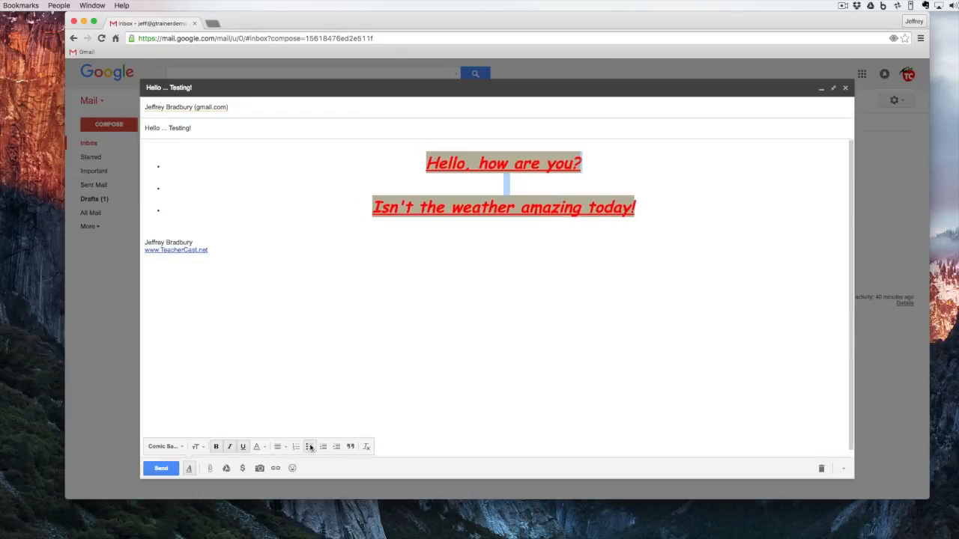
Try increasing and decreasing the bulleted list's indentation, and format the list as a quote
{"action": "left_click", "coordinate": [336, 447]}
{"action": "left_click", "coordinate": [323, 447]}
{"action": "left_click", "coordinate": [350, 447]}
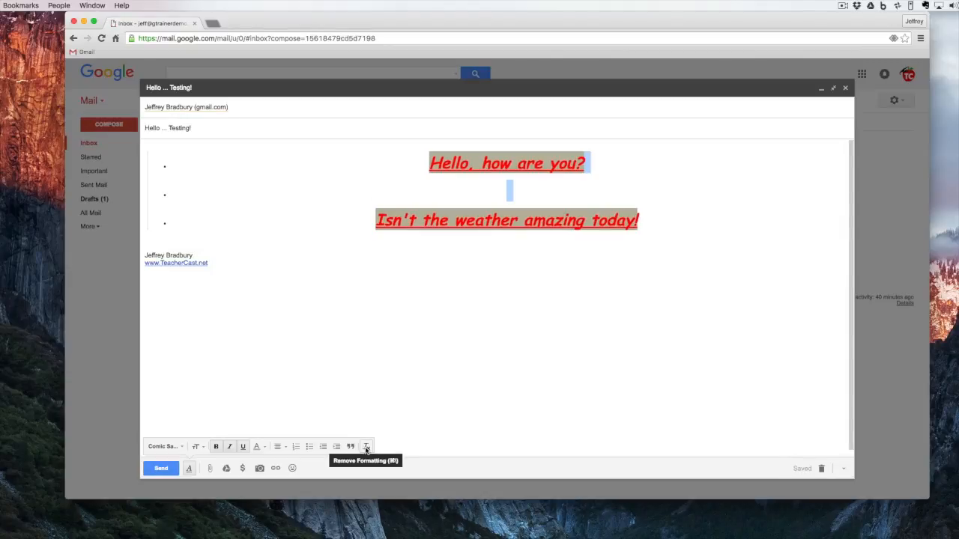
Remove all formatting from the two selected paragraphs and deselect them
{"action": "left_click", "coordinate": [366, 447]}
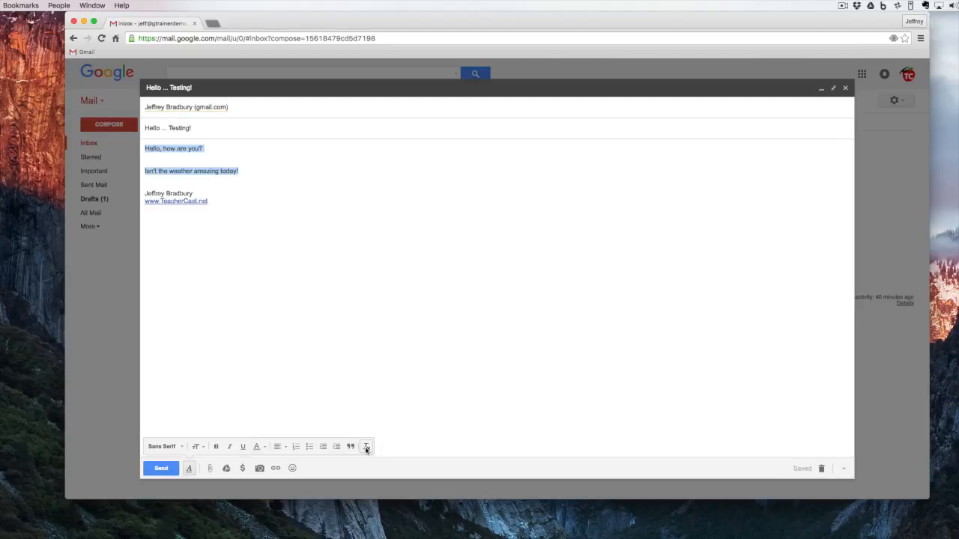
{"action": "left_click", "coordinate": [231, 379]}
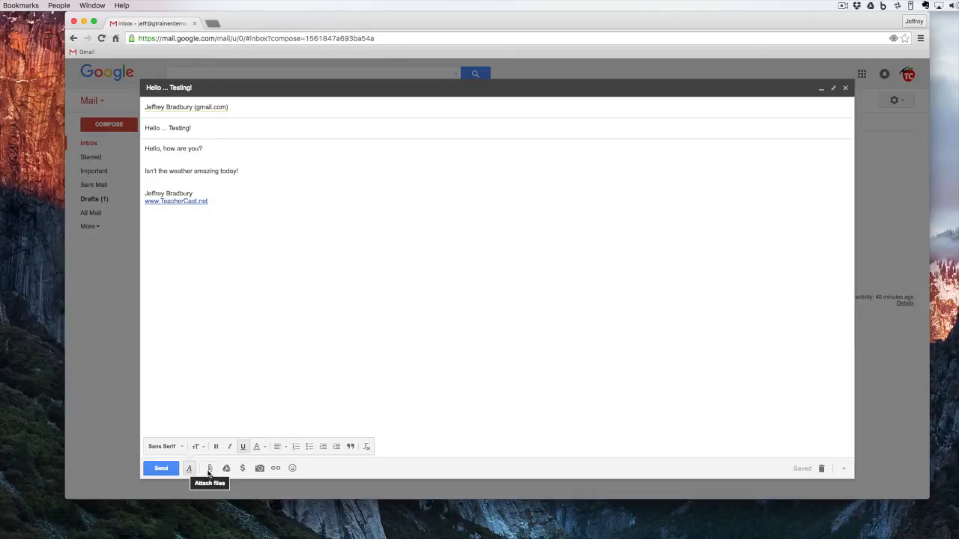
Attach the Google Drive logo image, 2000px-Logo_of_Google_Drive.svg.png, from the Desktop to the message
{"action": "left_click", "coordinate": [209, 471]}
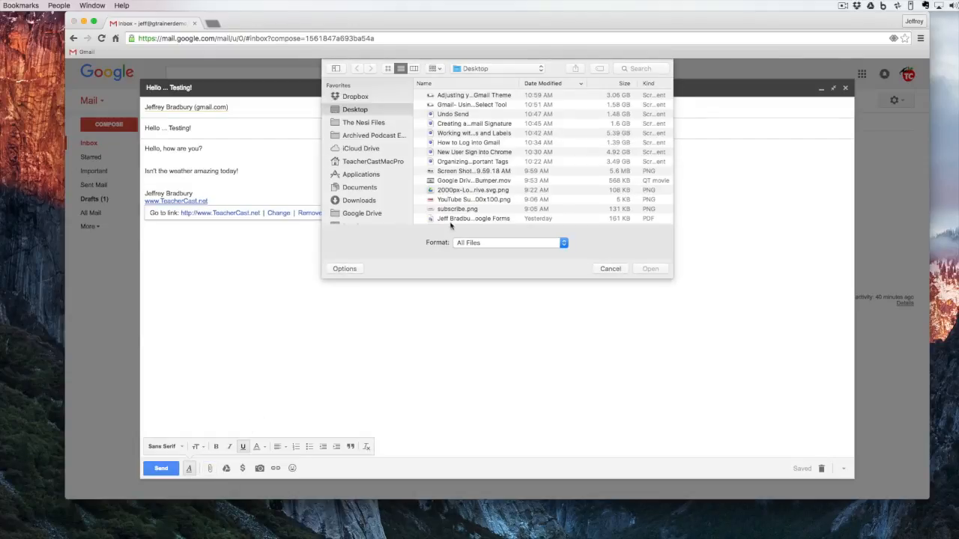
{"action": "left_click", "coordinate": [445, 192]}
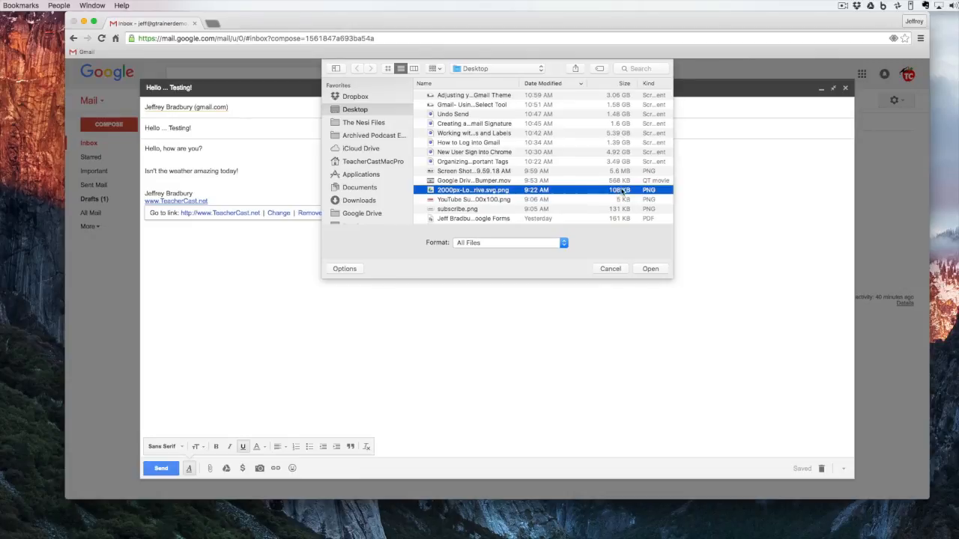
{"action": "left_click", "coordinate": [649, 269]}
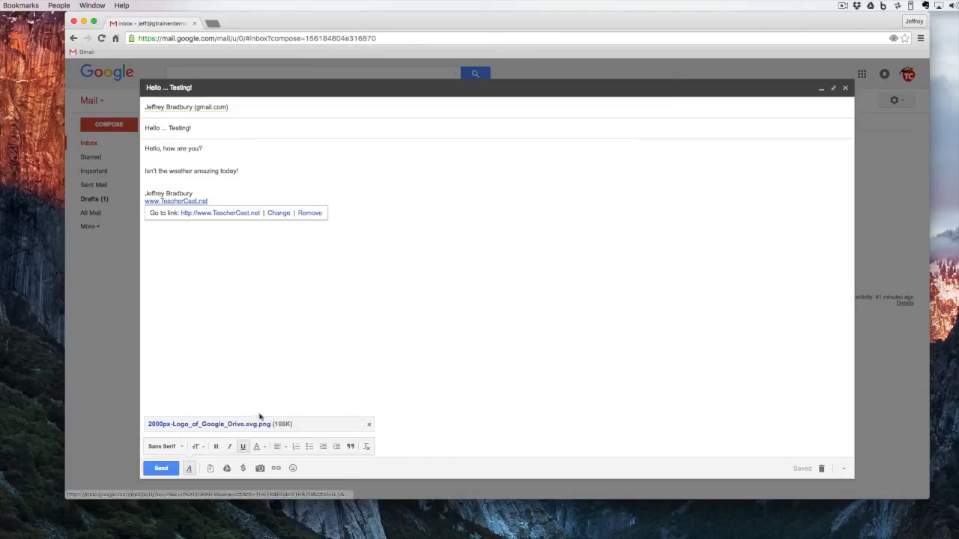
Insert the "Google Apps for Education in 7 Hours" document from My Drive as a Drive link, open it and close its tab
{"action": "left_click", "coordinate": [227, 469]}
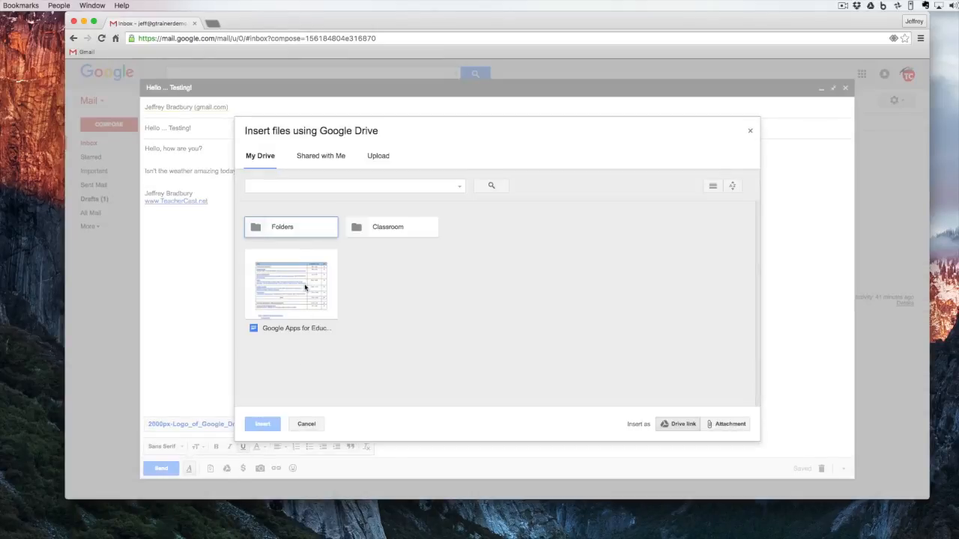
{"action": "left_click", "coordinate": [305, 287]}
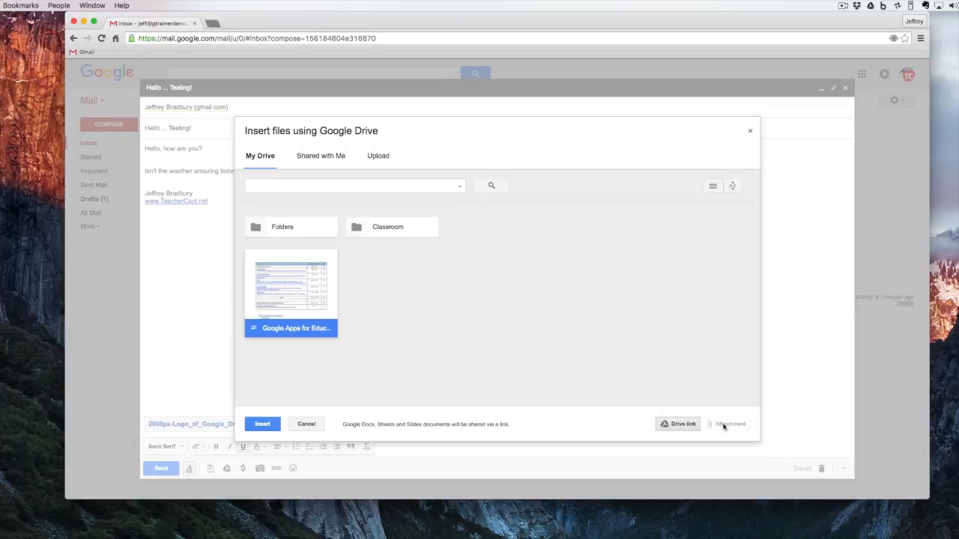
{"action": "left_click", "coordinate": [262, 425]}
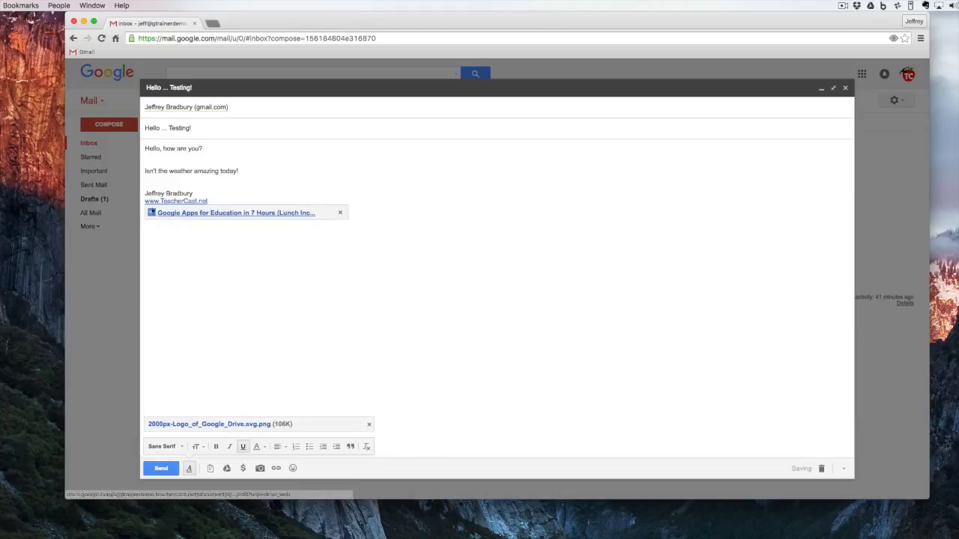
{"action": "left_click", "coordinate": [179, 213]}
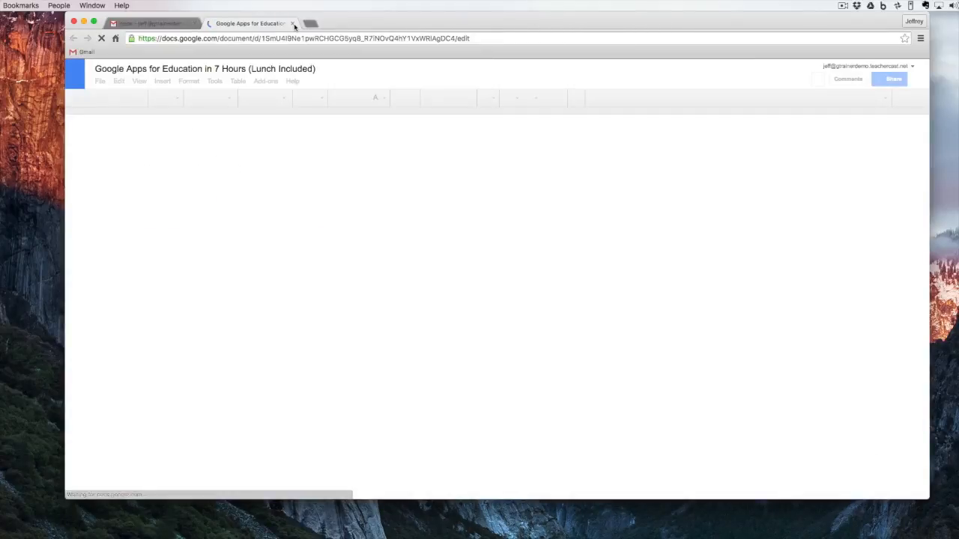
{"action": "left_click", "coordinate": [294, 24]}
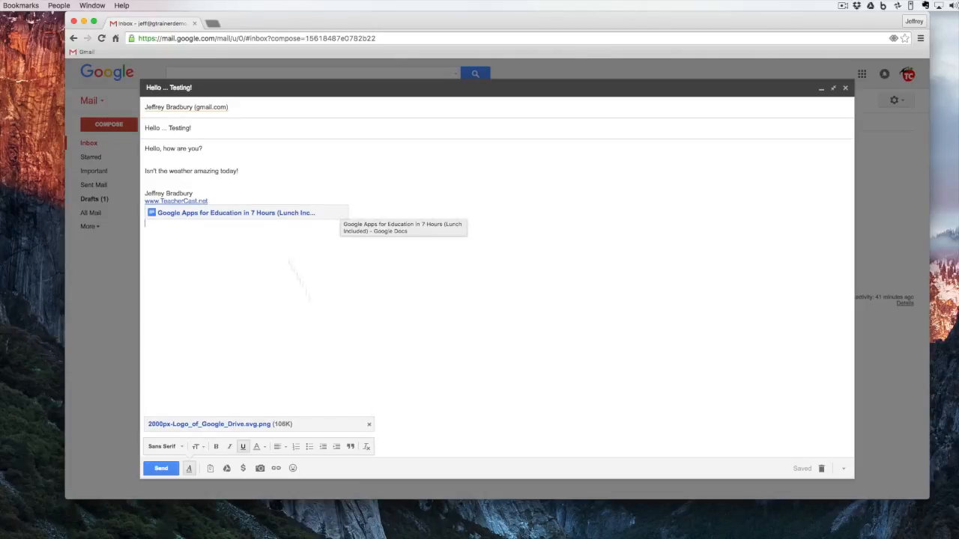
Insert the same Google Apps for Education document from Drive on the blank line between the greeting and the weather sentence
{"action": "left_click", "coordinate": [159, 160]}
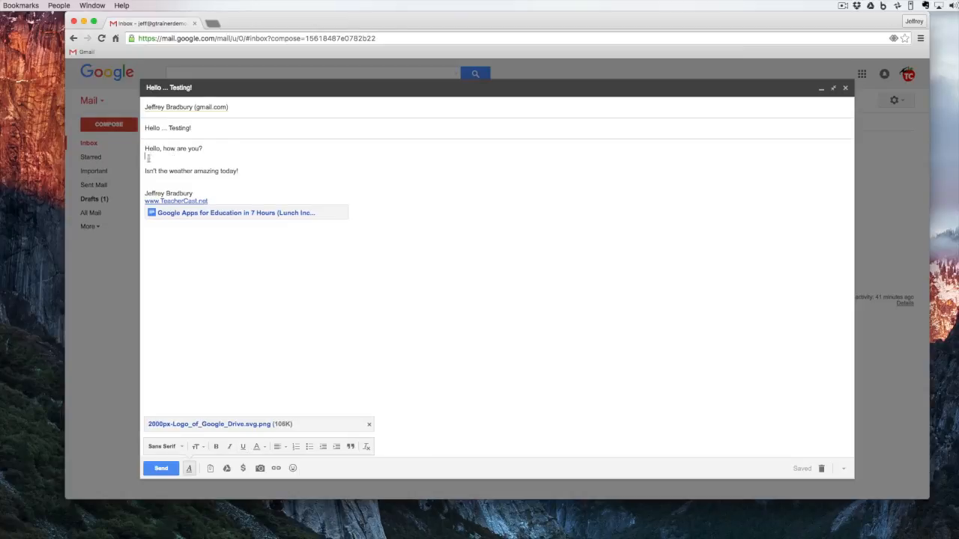
{"action": "left_click", "coordinate": [226, 468]}
{"action": "left_click", "coordinate": [367, 229]}
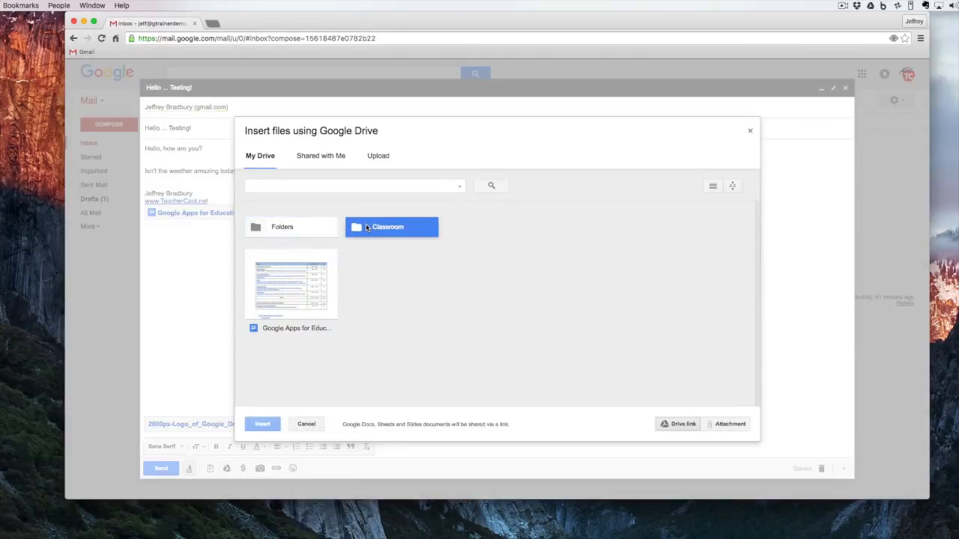
{"action": "double_click", "coordinate": [310, 268]}
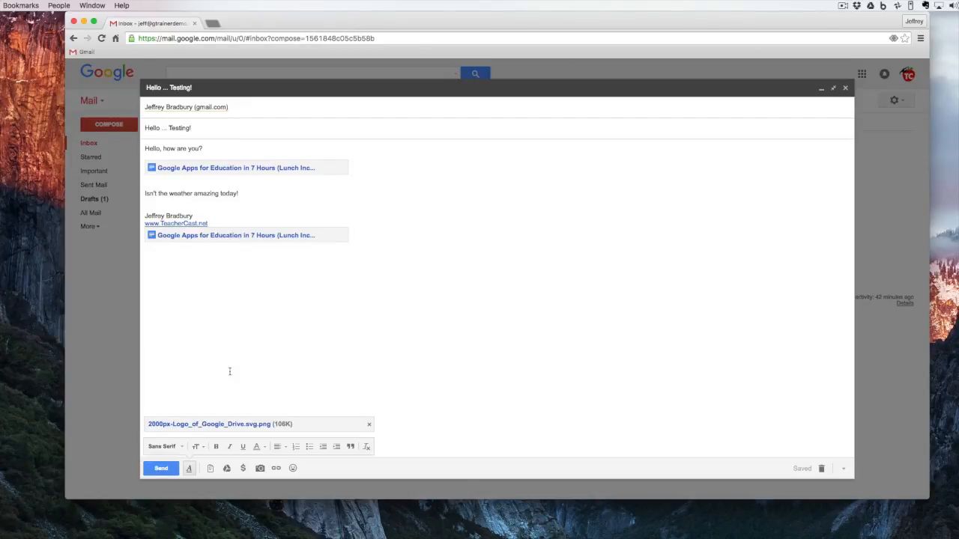
Delete the entire message body, including the Drive links and the signature
{"action": "key", "text": "super+a"}
{"action": "key", "text": "BackSpace"}
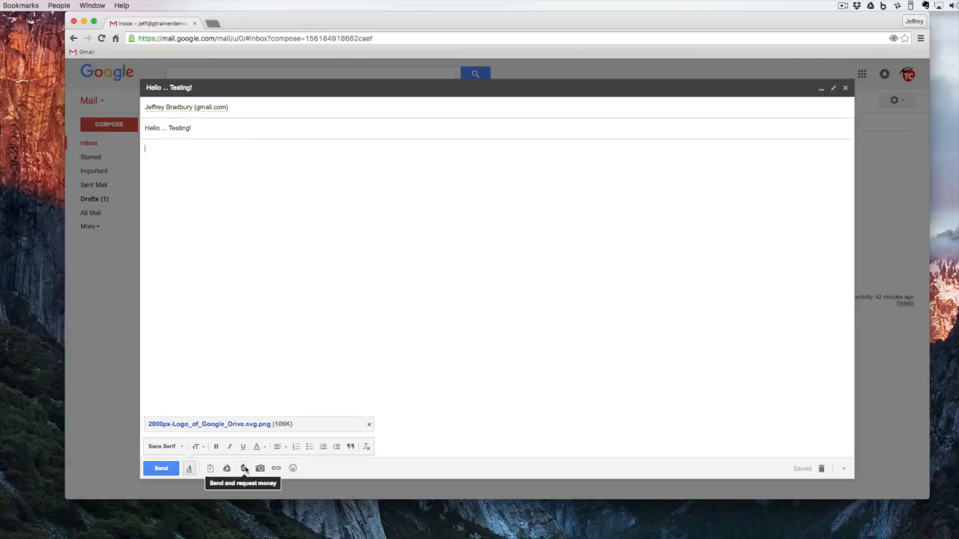
Look at the option for sending money by email with Google Wallet and dismiss it
{"action": "left_click", "coordinate": [244, 469]}
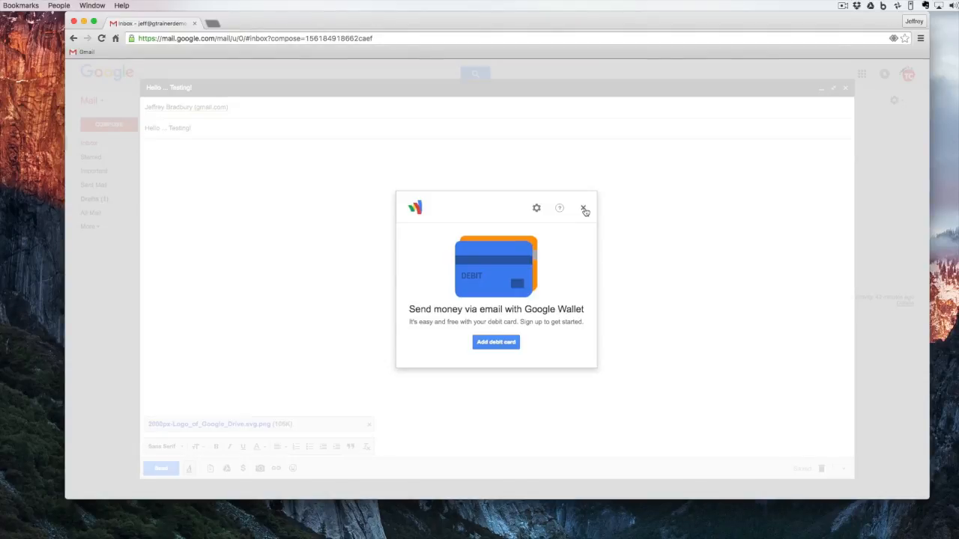
{"action": "left_click", "coordinate": [583, 209]}
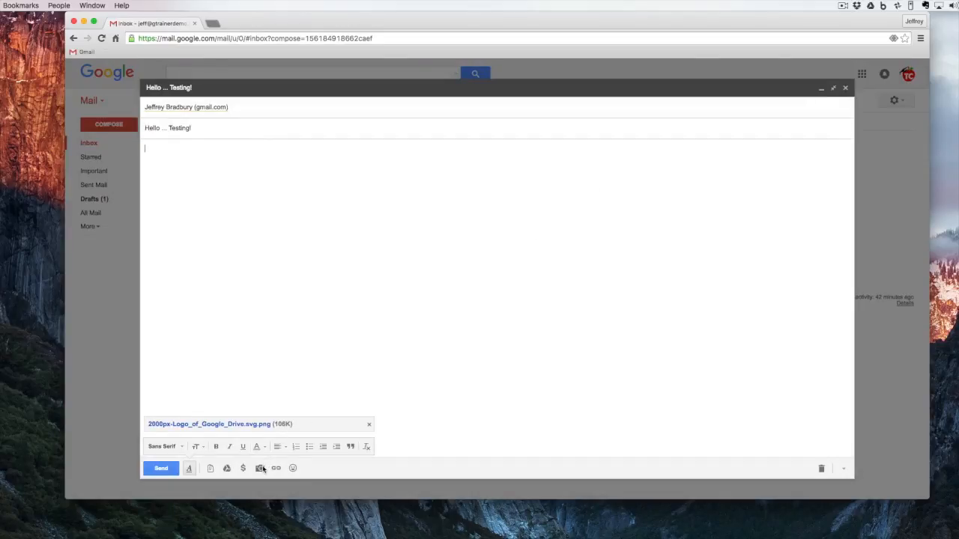
Look at the photo insertion options for uploading and for a web address, and return to the message body without adding a photo
{"action": "left_click", "coordinate": [260, 468]}
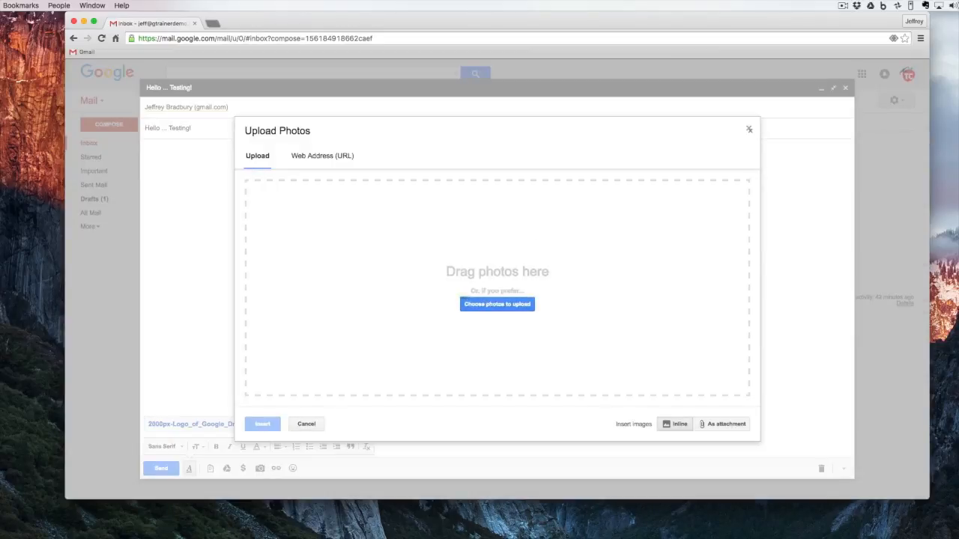
{"action": "left_click", "coordinate": [335, 163]}
{"action": "left_click", "coordinate": [213, 243]}
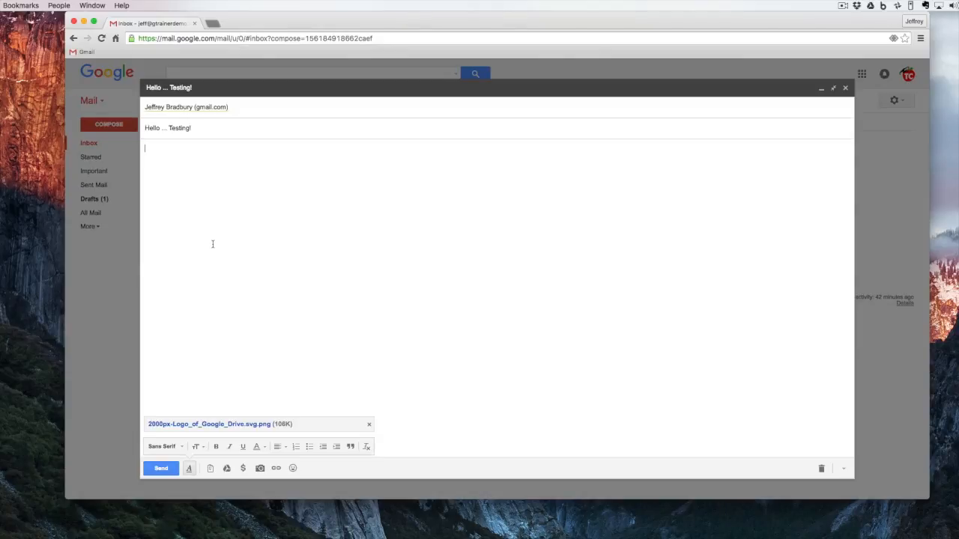
{"action": "type", "text": "Click Here for More"}
{"action": "key", "text": "super+a"}
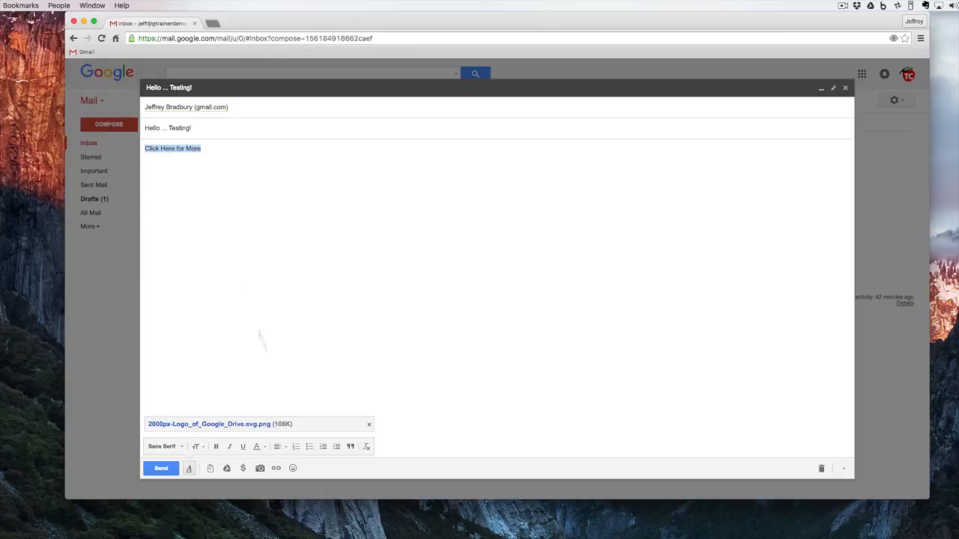
{"action": "left_click", "coordinate": [276, 469]}
{"action": "left_click", "coordinate": [348, 295]}
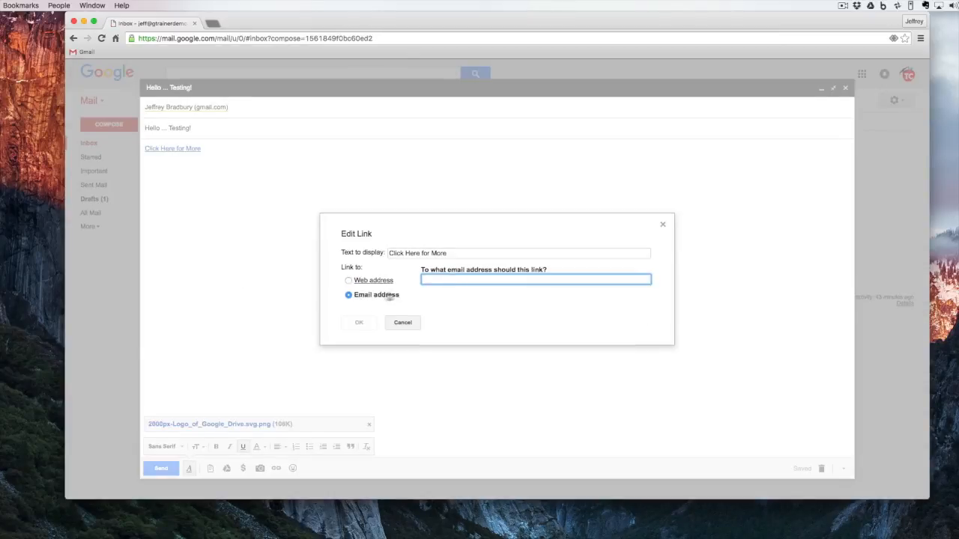
{"action": "left_click", "coordinate": [348, 282]}
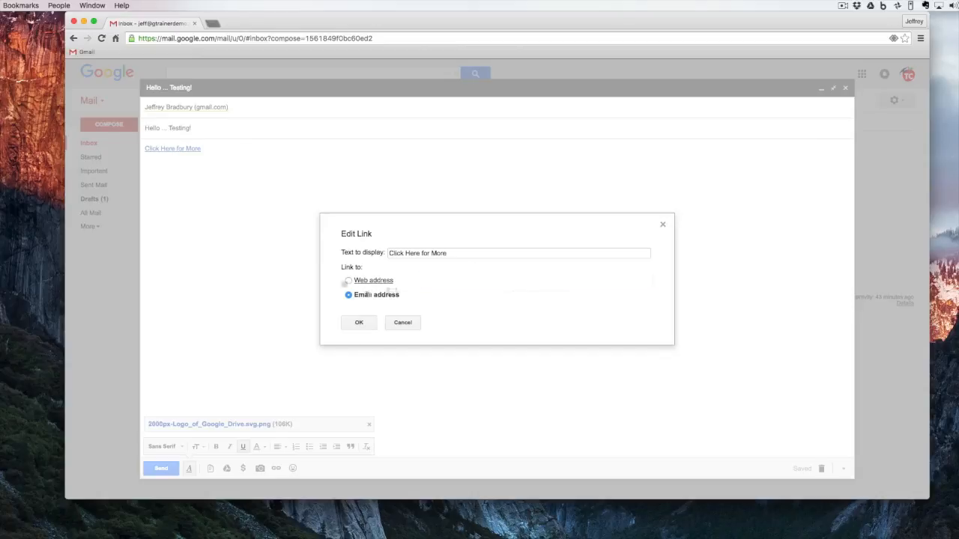
{"action": "left_click", "coordinate": [348, 281]}
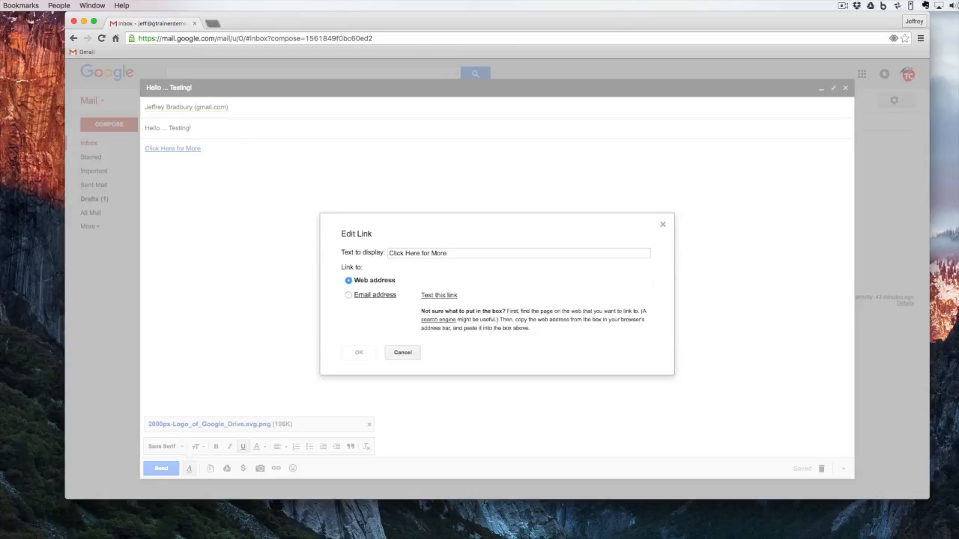
{"action": "left_click", "coordinate": [359, 352]}
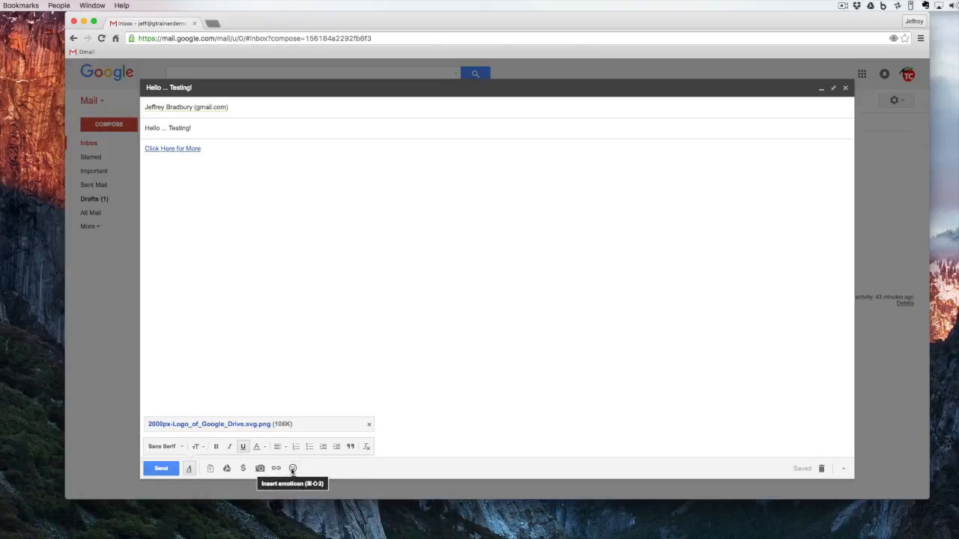
Browse the emoticon categories and insert the globe emoticon after the "Click Here for More" link
{"action": "left_click", "coordinate": [293, 469]}
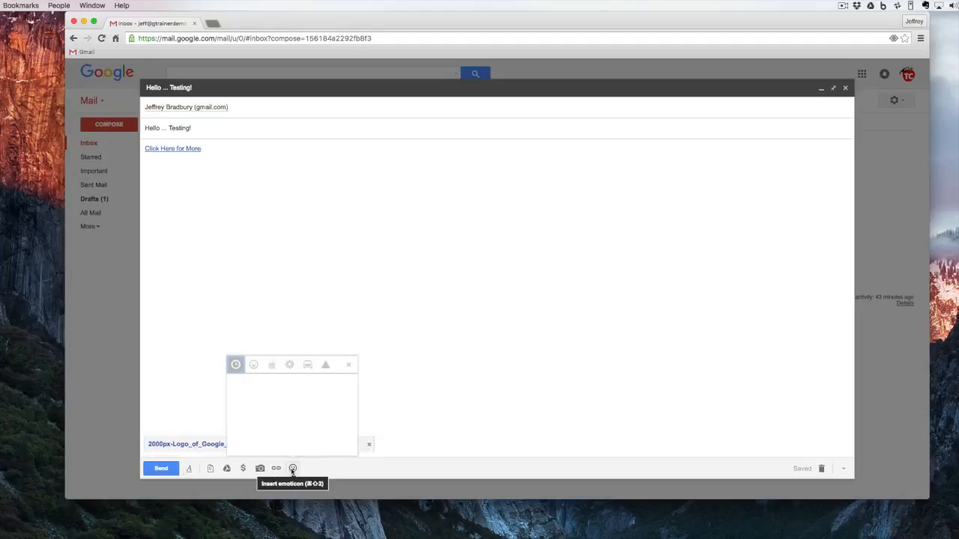
{"action": "left_click", "coordinate": [271, 364]}
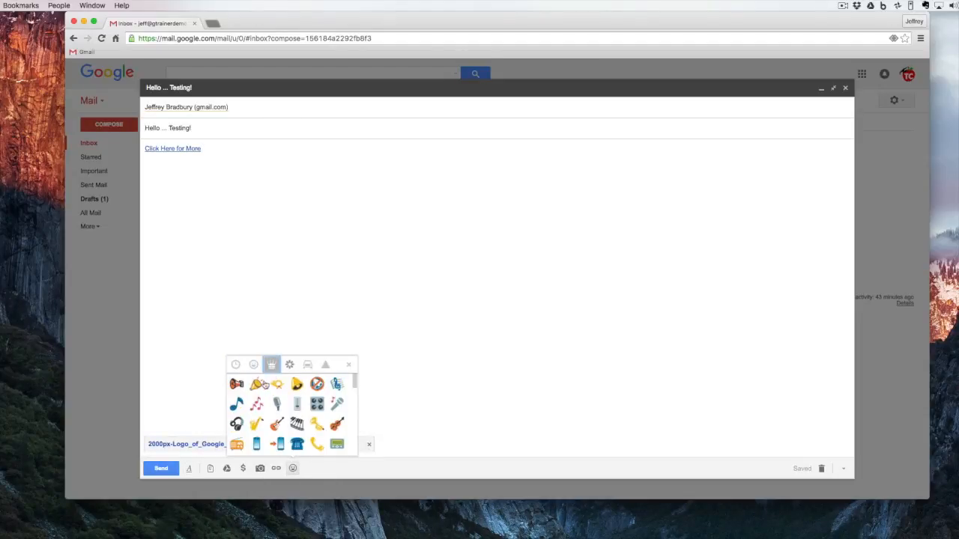
{"action": "left_click", "coordinate": [289, 365]}
{"action": "left_click", "coordinate": [297, 384]}
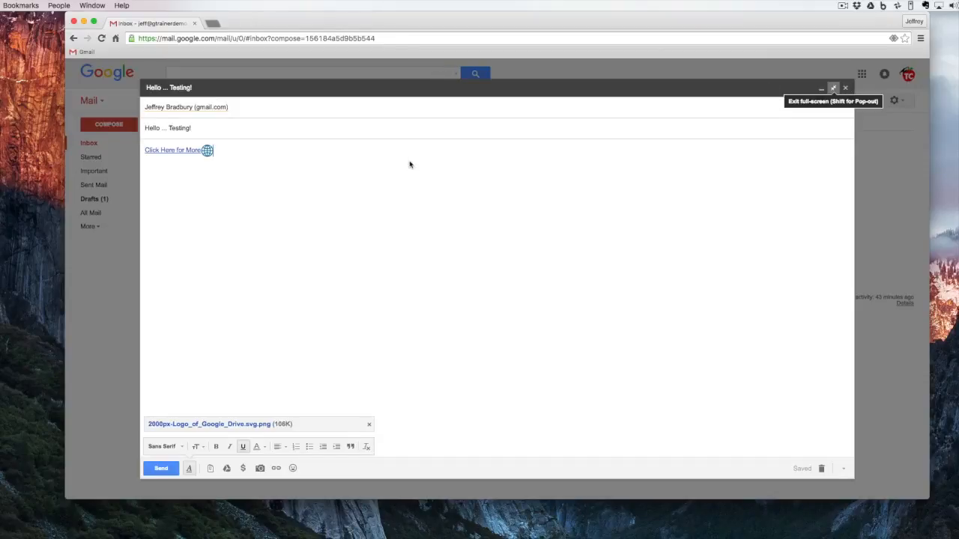
Open the Drafts folder and reopen the saved "Hello ... Testing!" draft in full screen
{"action": "left_click", "coordinate": [91, 198]}
{"action": "left_click", "coordinate": [87, 200]}
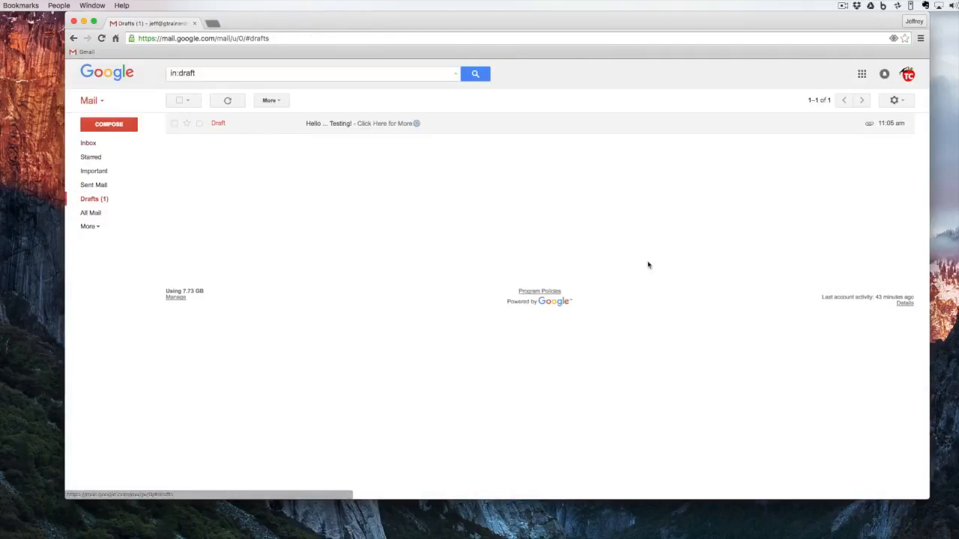
{"action": "left_click", "coordinate": [898, 207]}
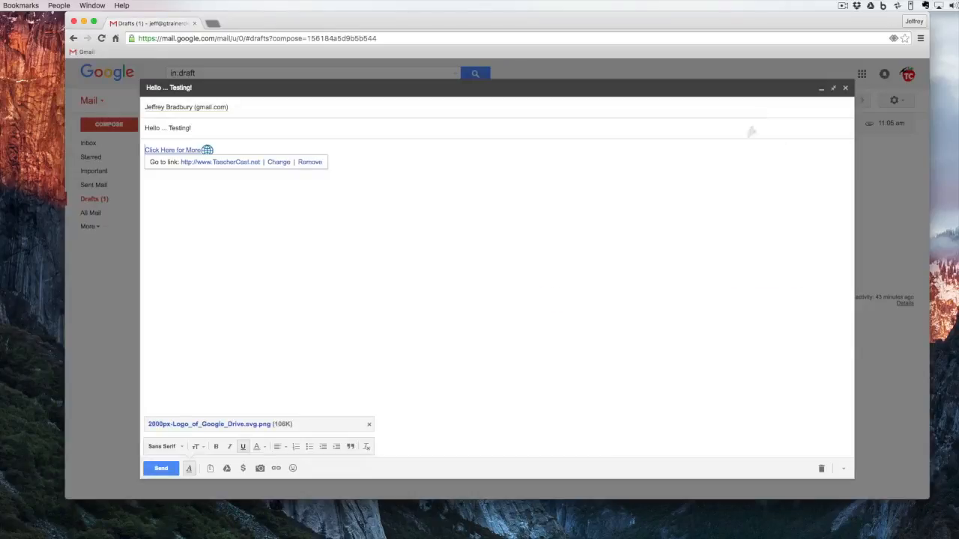
Minimize the draft's compose window and restore it to its regular, non-full-screen size
{"action": "left_click", "coordinate": [823, 91]}
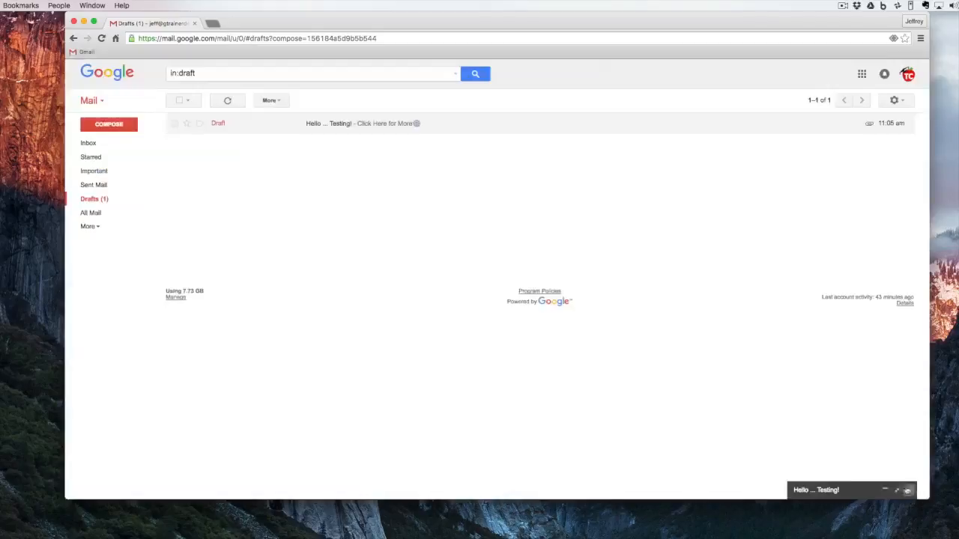
{"action": "left_click", "coordinate": [896, 492]}
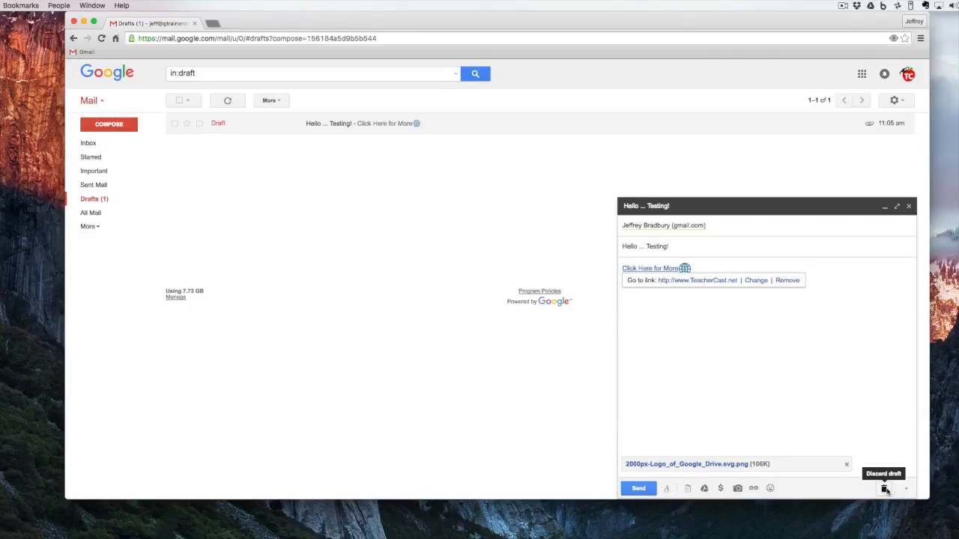
{"action": "left_click", "coordinate": [885, 491]}
Create a new label with the account owner's first name from the draft's label options
{"action": "left_click", "coordinate": [907, 488]}
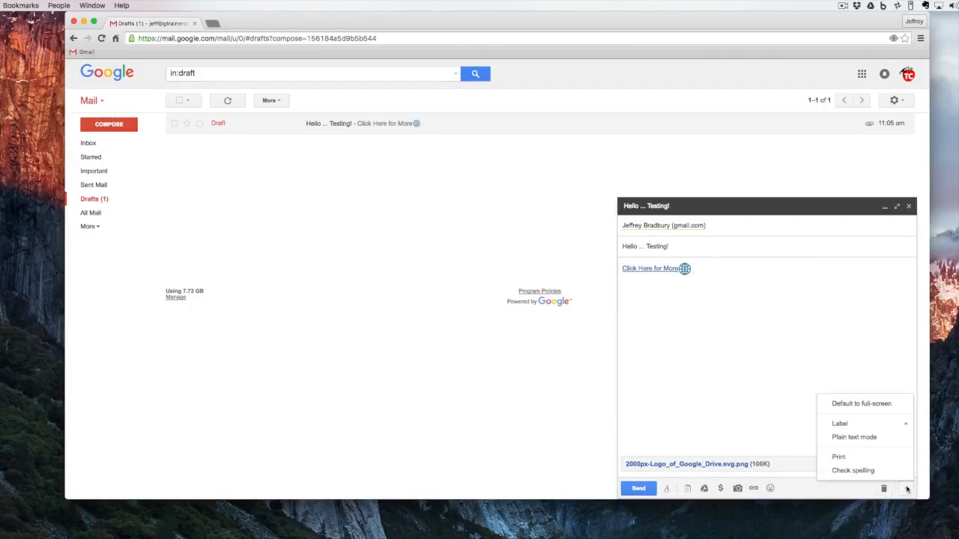
{"action": "mouse_move", "coordinate": [843, 425]}
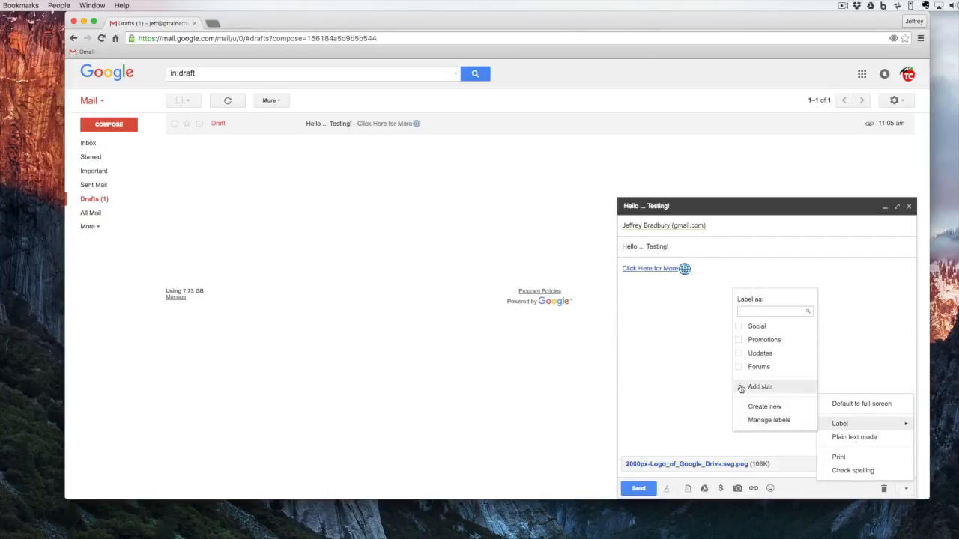
{"action": "left_click", "coordinate": [751, 406]}
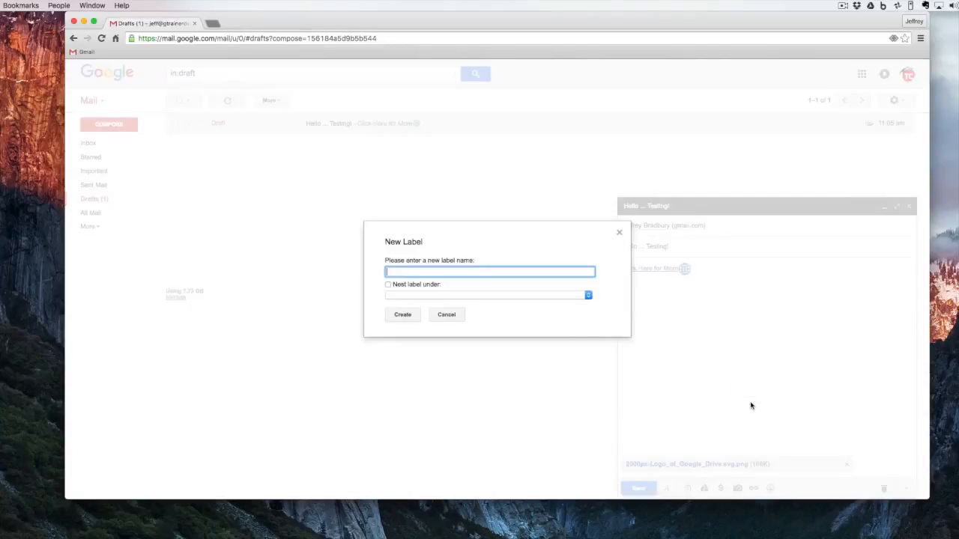
{"action": "type", "text": "Jeff"}
{"action": "left_click", "coordinate": [400, 316]}
Check the spelling of the draft message and dismiss the spelling controls
{"action": "left_click", "coordinate": [906, 490]}
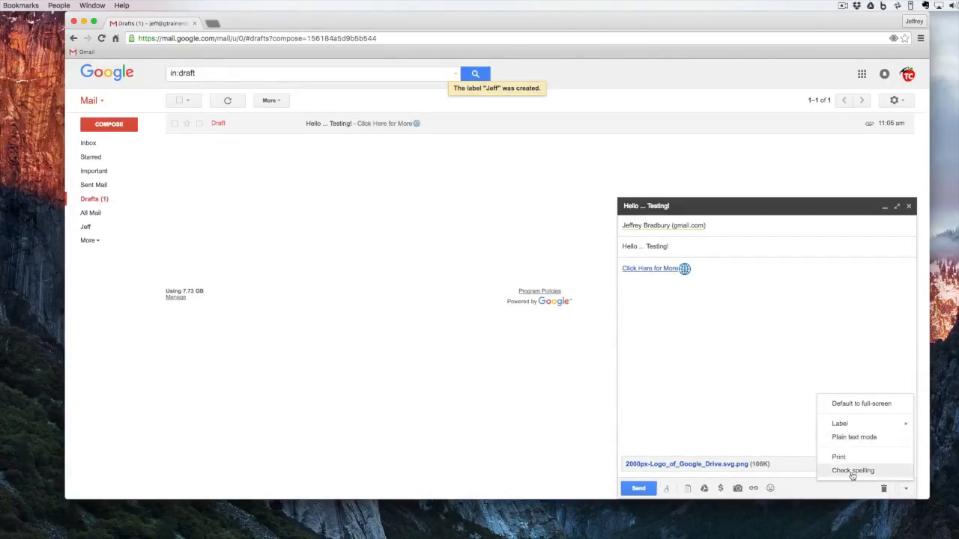
{"action": "left_click", "coordinate": [852, 470]}
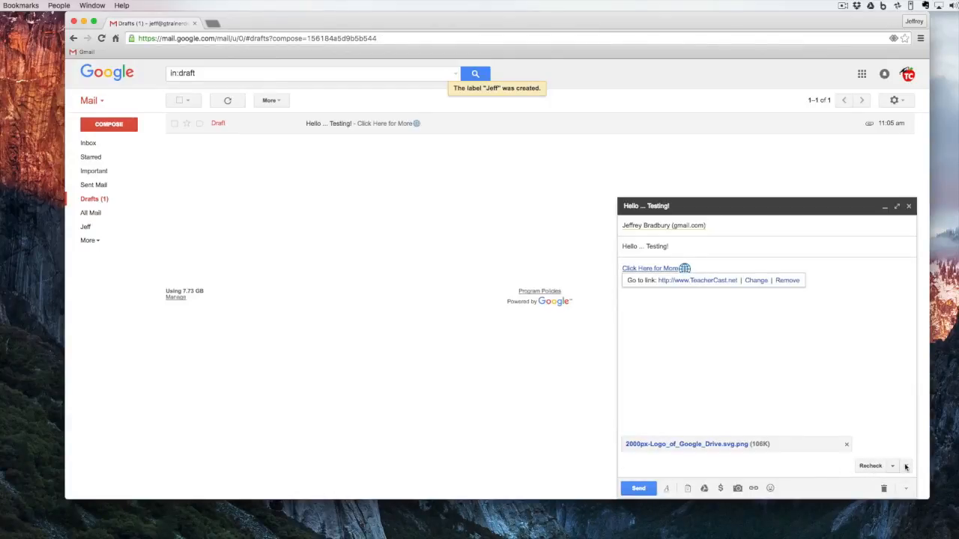
{"action": "left_click", "coordinate": [788, 382]}
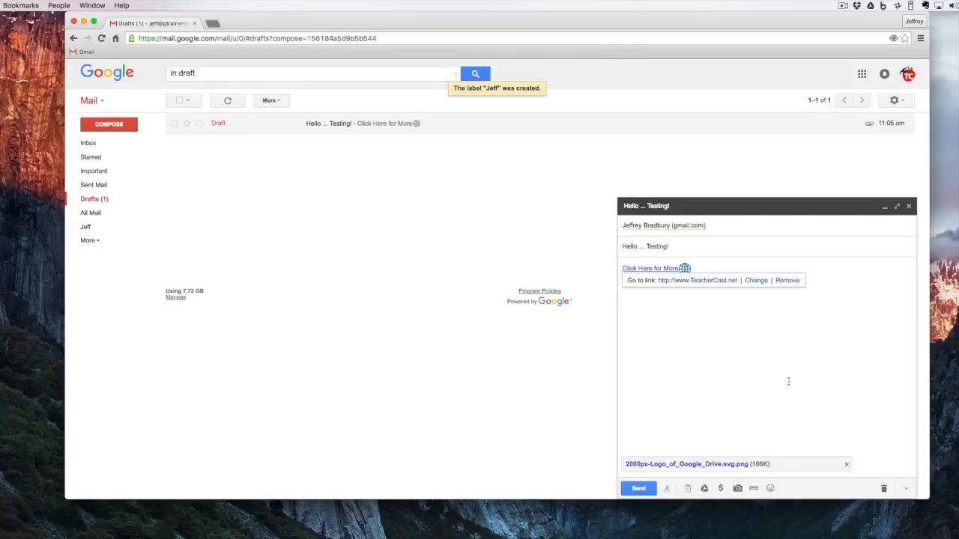